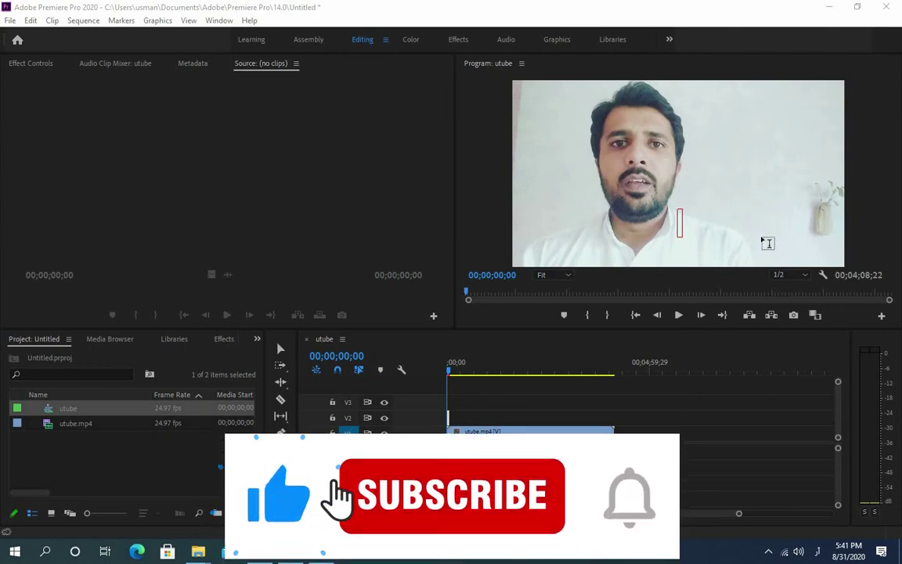
Try adding Urdu sample text over the lower part of the video frame, and undo it
{"action": "left_click", "coordinate": [734, 227]}
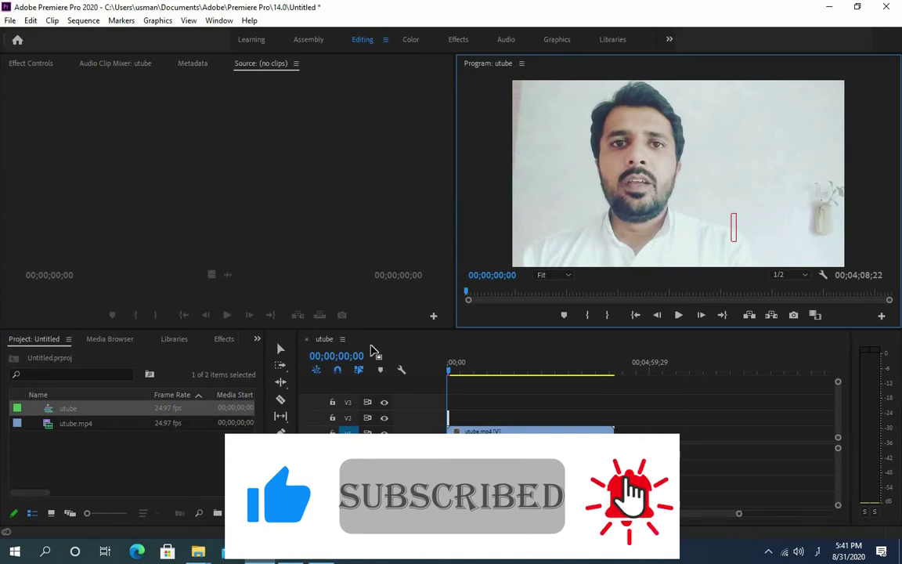
{"action": "type", "text": "مان اریم"}
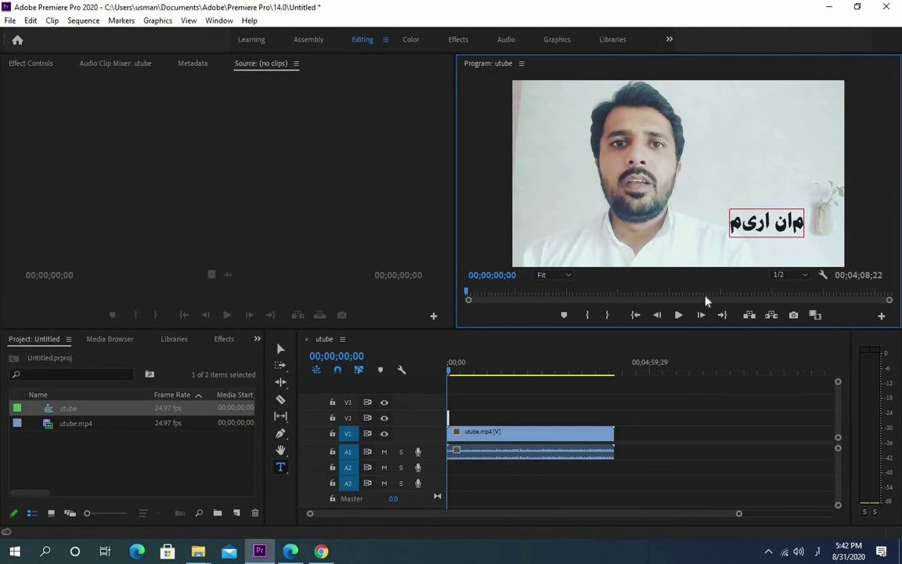
{"action": "left_click", "coordinate": [726, 229]}
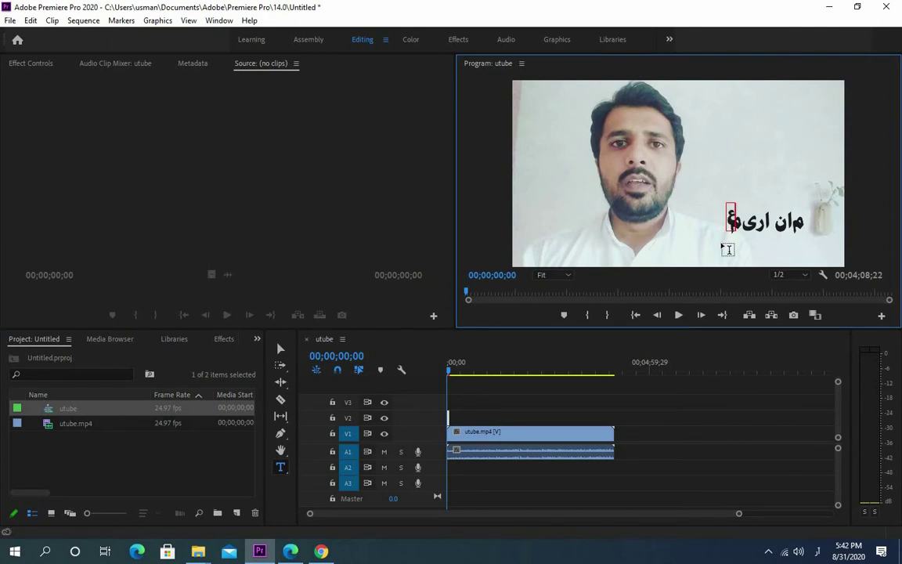
{"action": "type", "text": "ج کری جہ فداس ب"}
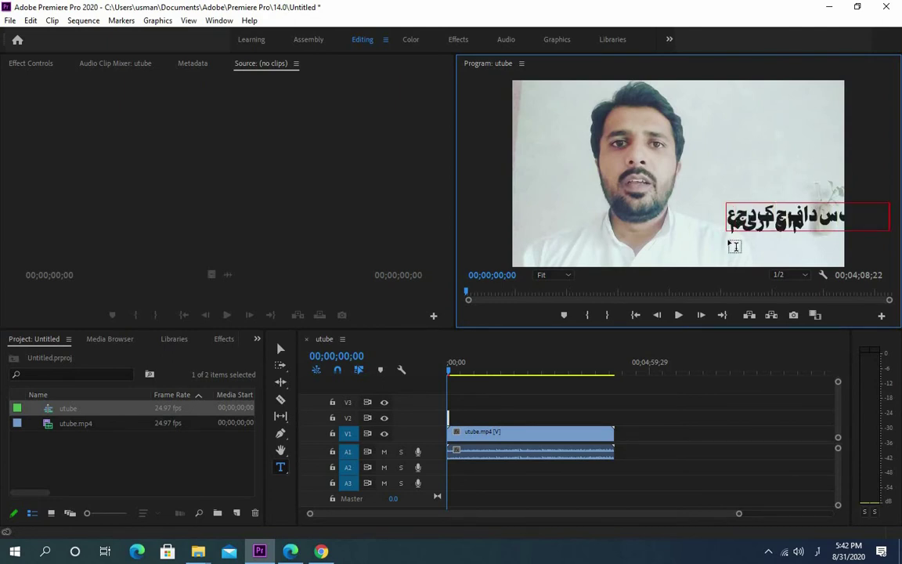
{"action": "key", "text": "ctrl+z"}
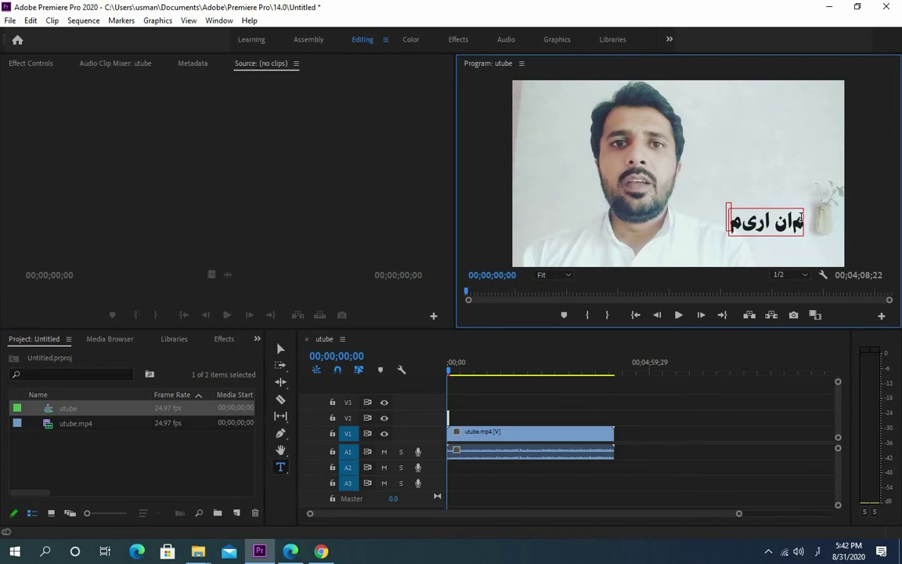
{"action": "key", "text": "ctrl+z"}
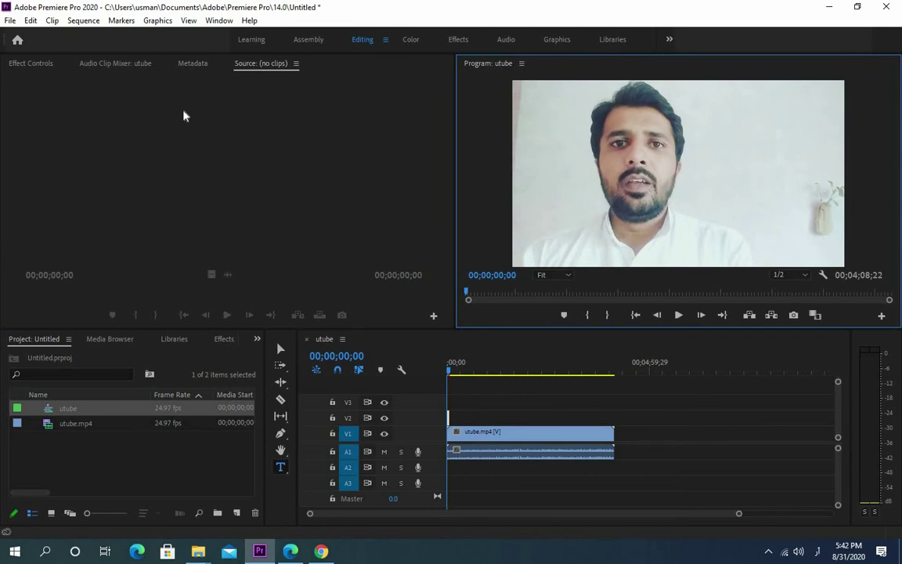
Set the graphics preferences to the South Asian and Middle Eastern text engine with a default paragraph direction of Right to Left
{"action": "left_click", "coordinate": [31, 20]}
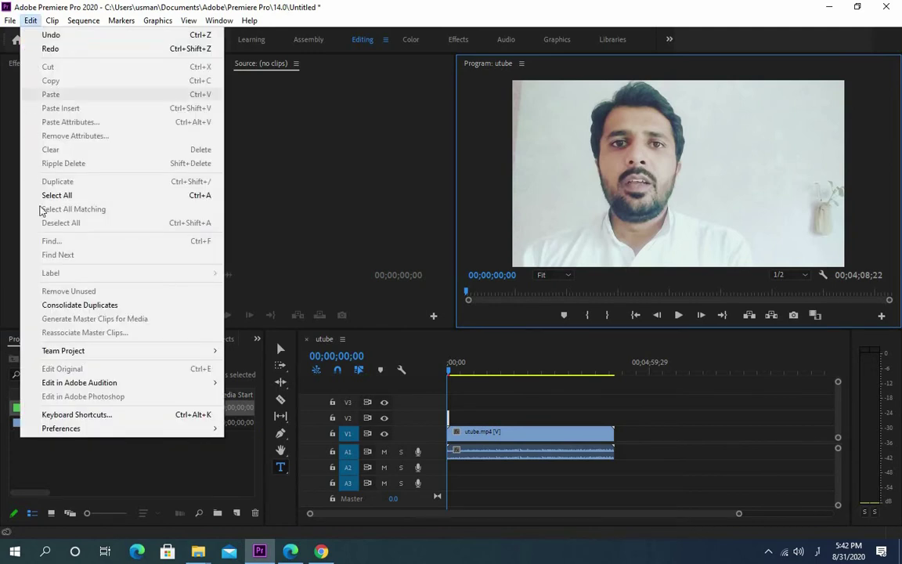
{"action": "mouse_move", "coordinate": [150, 432]}
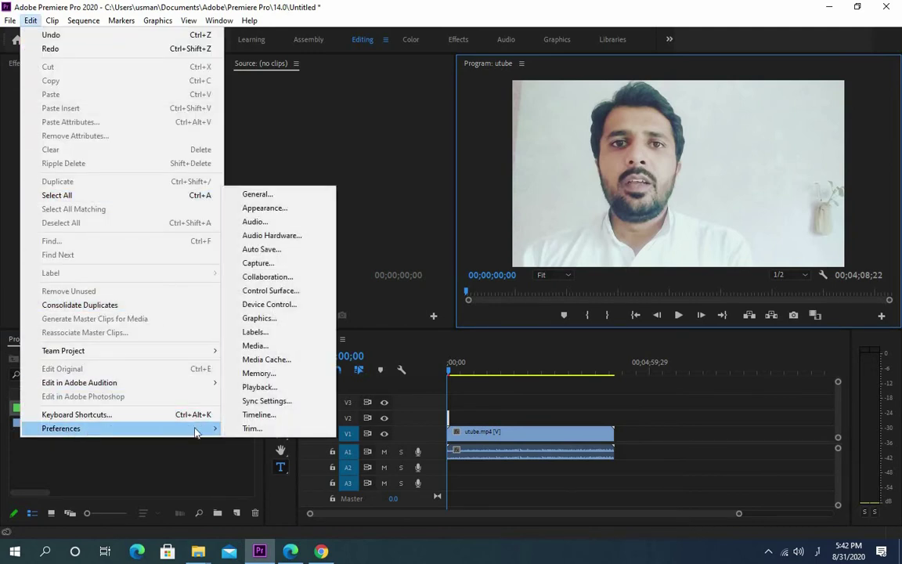
{"action": "left_click", "coordinate": [282, 320]}
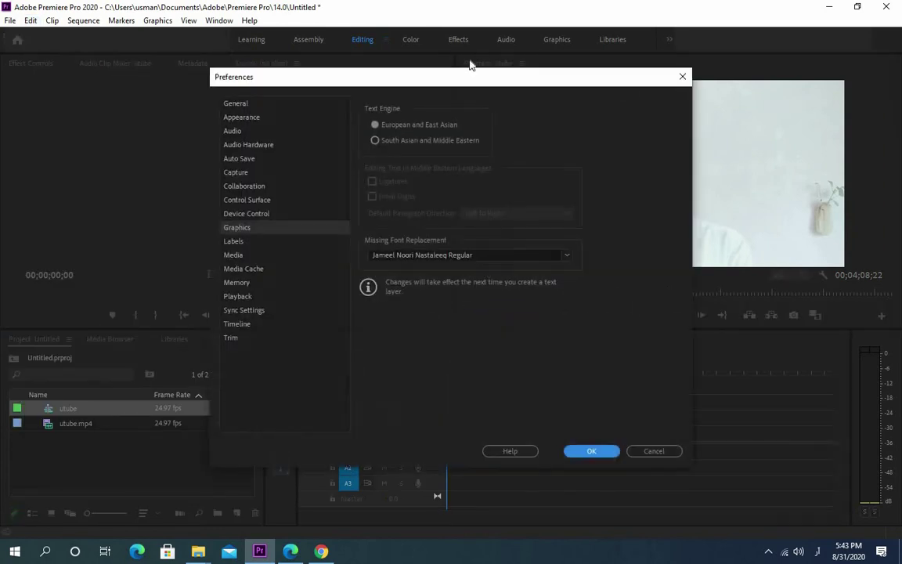
{"action": "left_click_drag", "start_coordinate": [463, 78], "coordinate": [508, 88]}
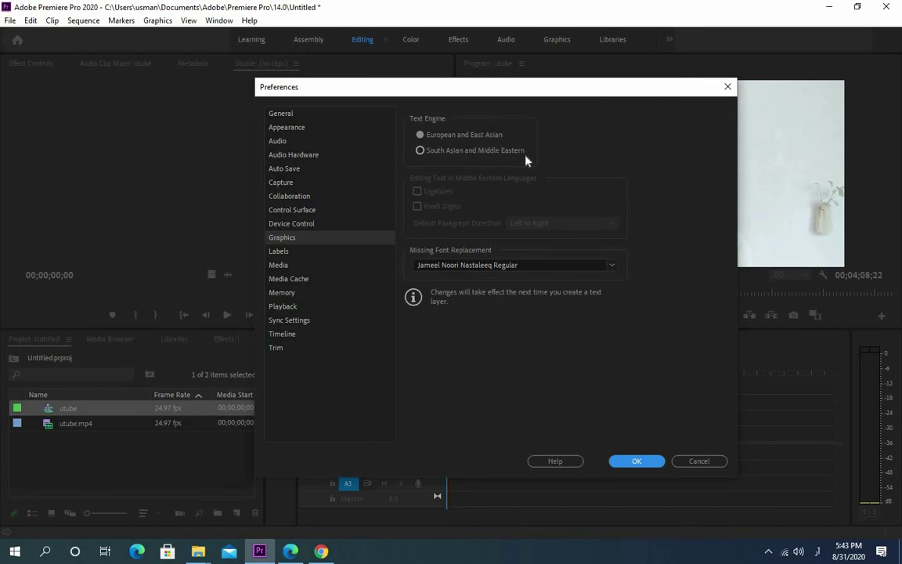
{"action": "left_click", "coordinate": [422, 152]}
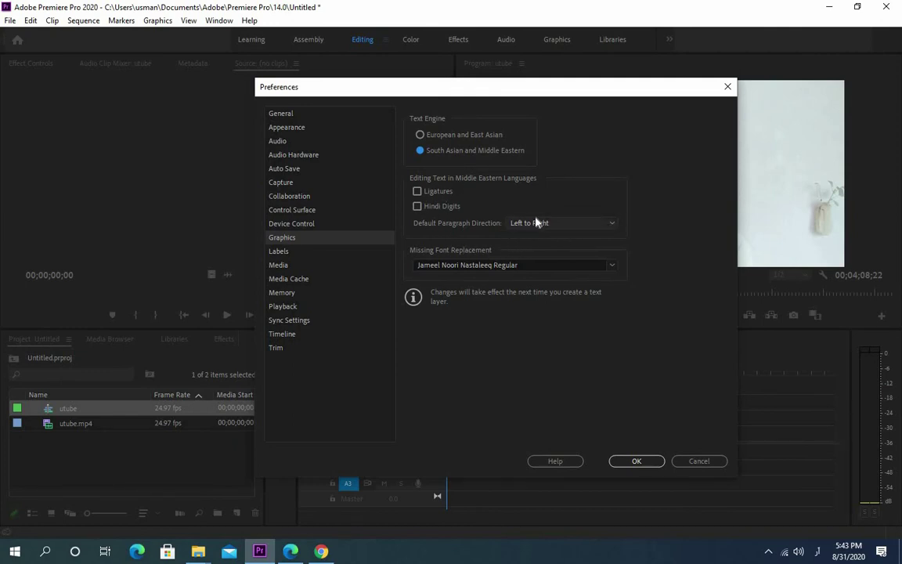
{"action": "left_click", "coordinate": [611, 226]}
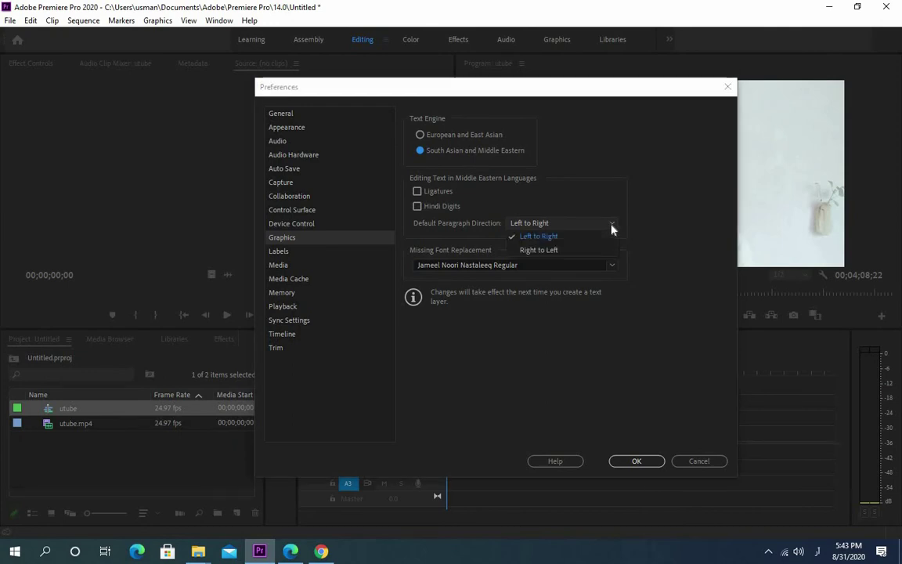
{"action": "left_click", "coordinate": [532, 251]}
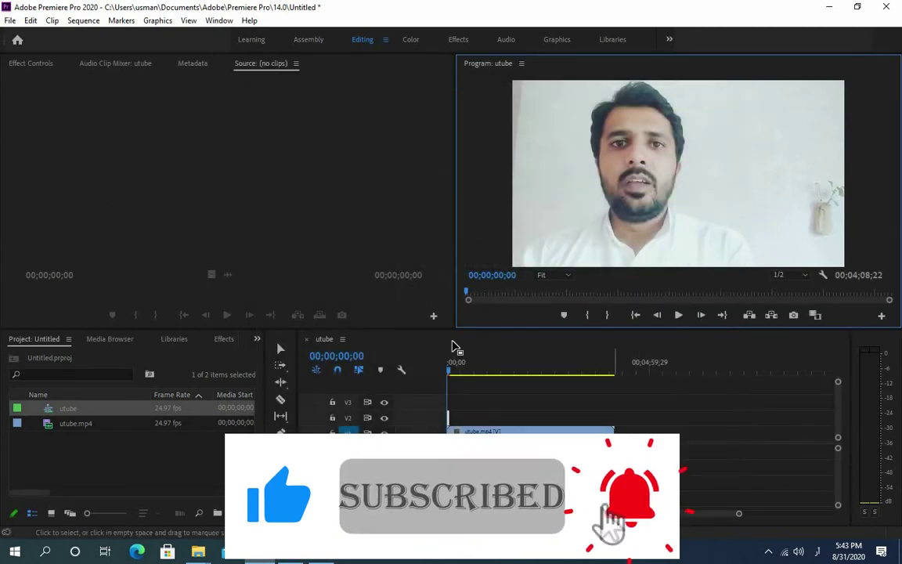
Add a text layer over the lower part of the video with an Urdu sentence stating the speaker's name
{"action": "left_click", "coordinate": [281, 467]}
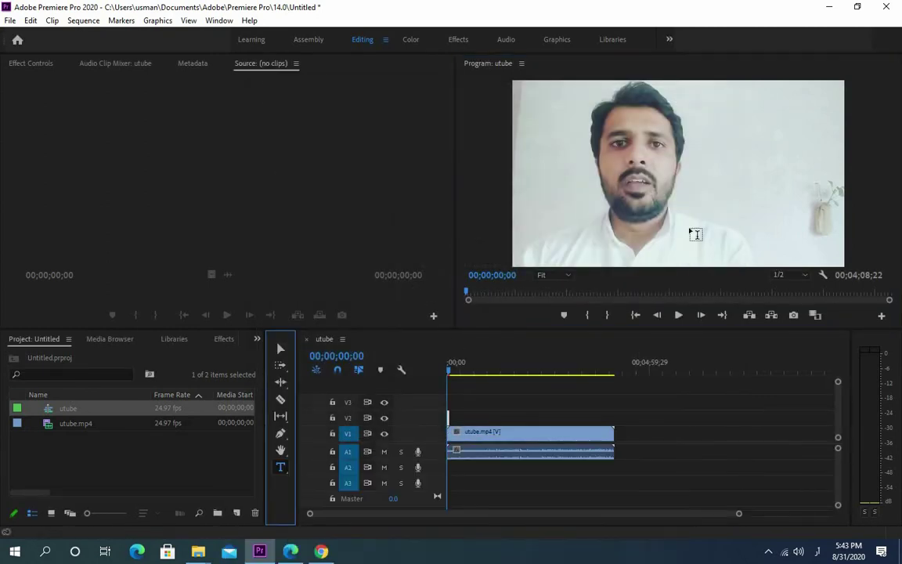
{"action": "left_click", "coordinate": [732, 235]}
{"action": "type", "text": "م"}
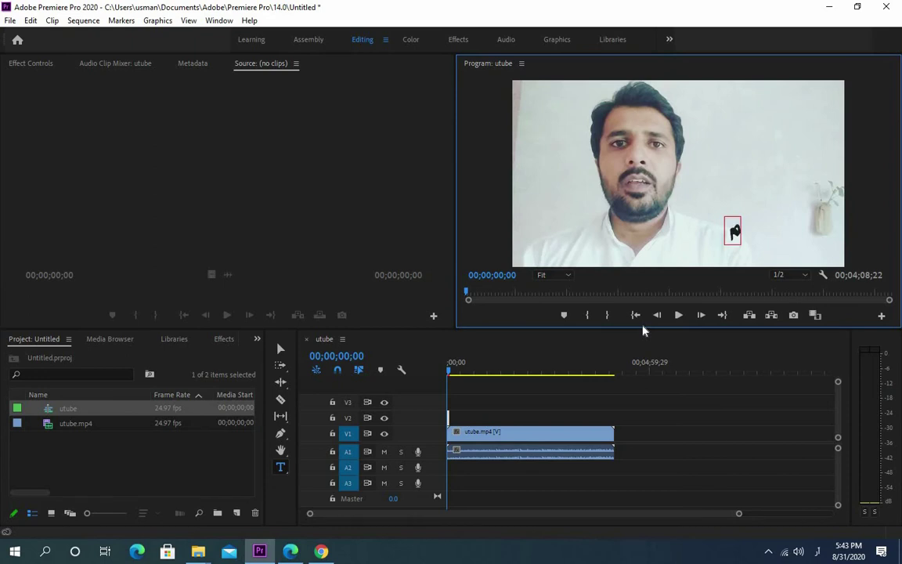
{"action": "type", "text": "یرا نام"}
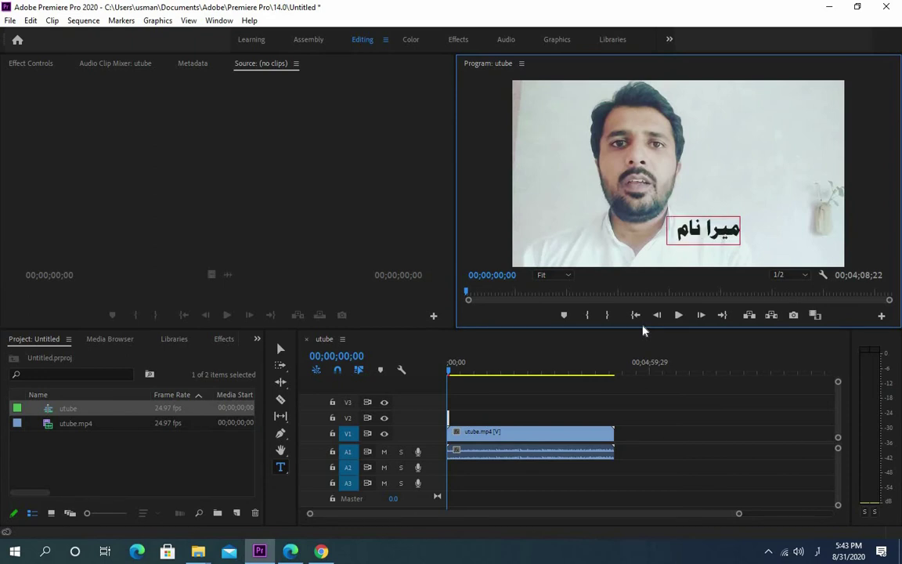
{"action": "type", "text": " عثمان ہے"}
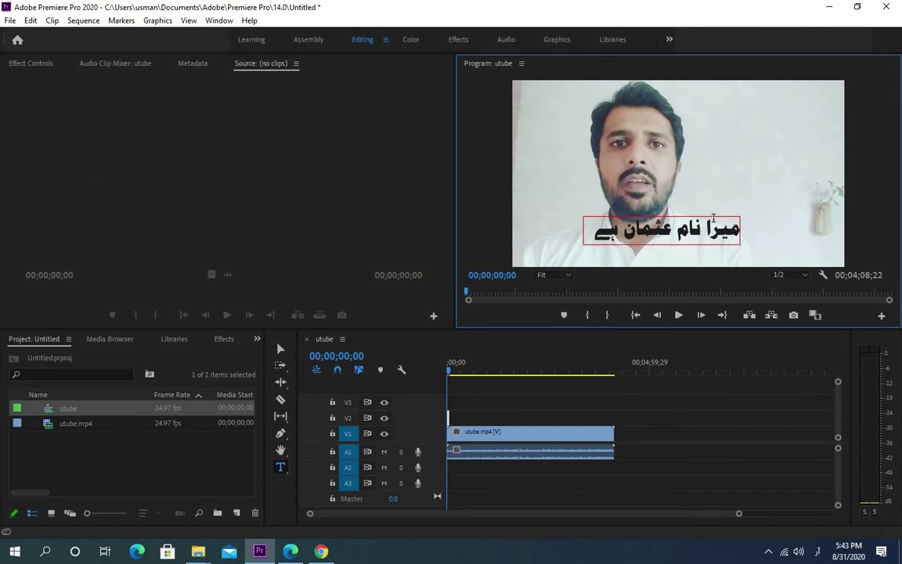
Try shrinking the Urdu sentence and moving it to the frame's lower-right corner, and undo the text
{"action": "key", "text": "Escape"}
{"action": "key", "text": "v"}
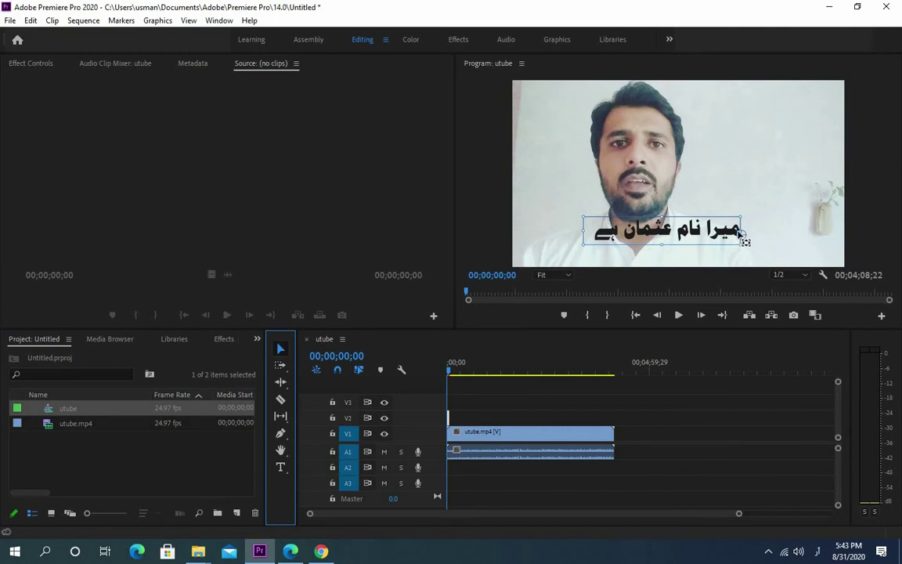
{"action": "mouse_move", "coordinate": [741, 243]}
{"action": "left_mouse_down"}
{"action": "mouse_move", "coordinate": [795, 245]}
{"action": "mouse_move", "coordinate": [721, 240]}
{"action": "mouse_move", "coordinate": [789, 251]}
{"action": "mouse_move", "coordinate": [731, 242]}
{"action": "left_mouse_up"}
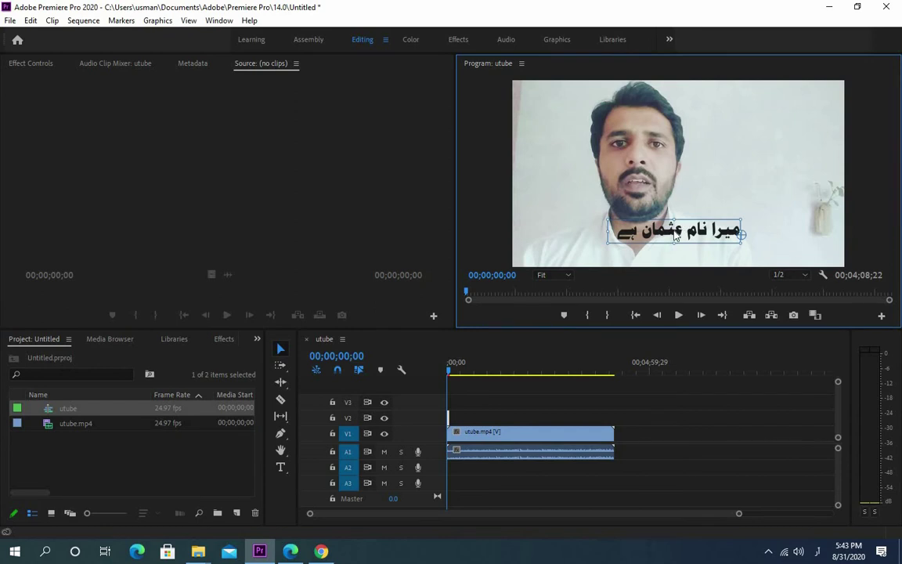
{"action": "left_click_drag", "start_coordinate": [675, 236], "coordinate": [740, 260]}
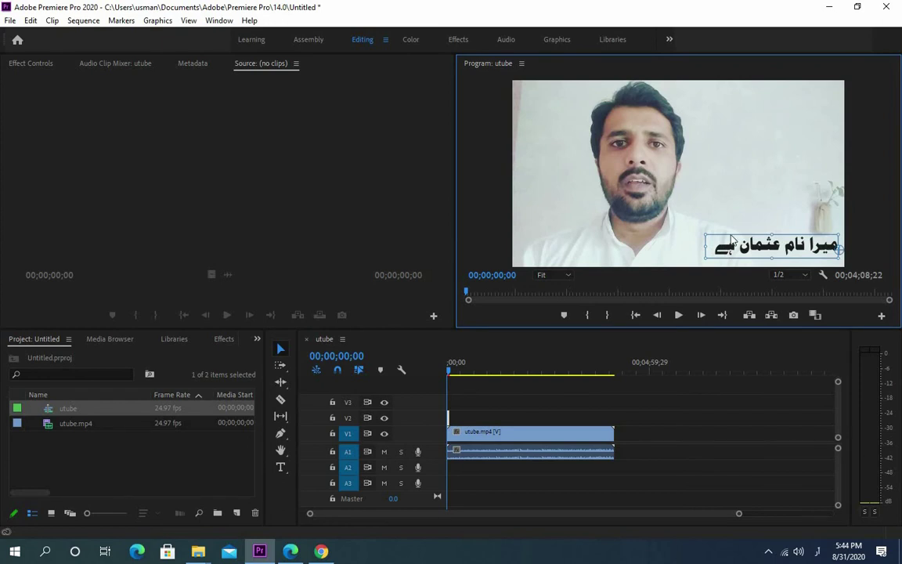
{"action": "key", "text": "ctrl+z"}
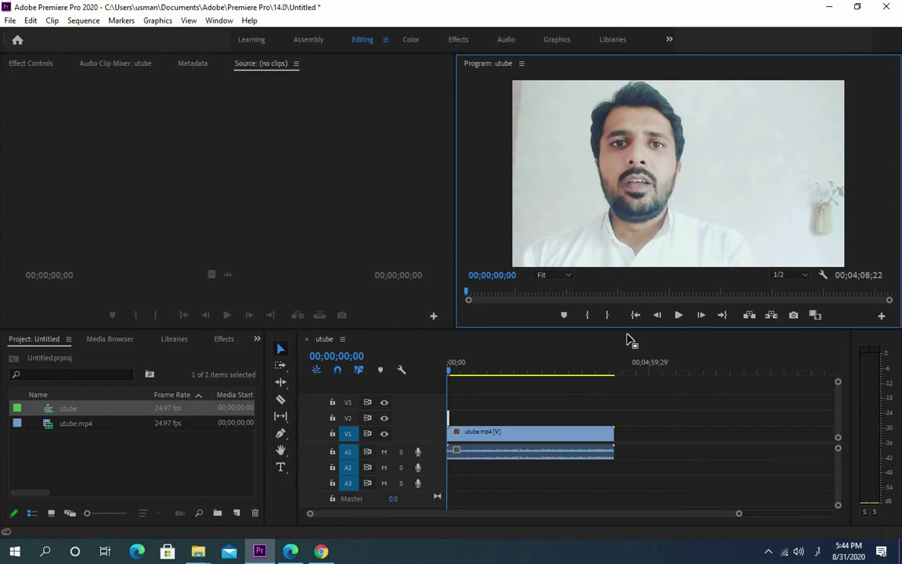
Switch to Microsoft Edge and copy the first line, "بِسْمِ اللّٰهِ الرَّحْمٰنِ الرَّحِيْمِ", from Alqalam Quran Text.htm
{"action": "left_click", "coordinate": [291, 550]}
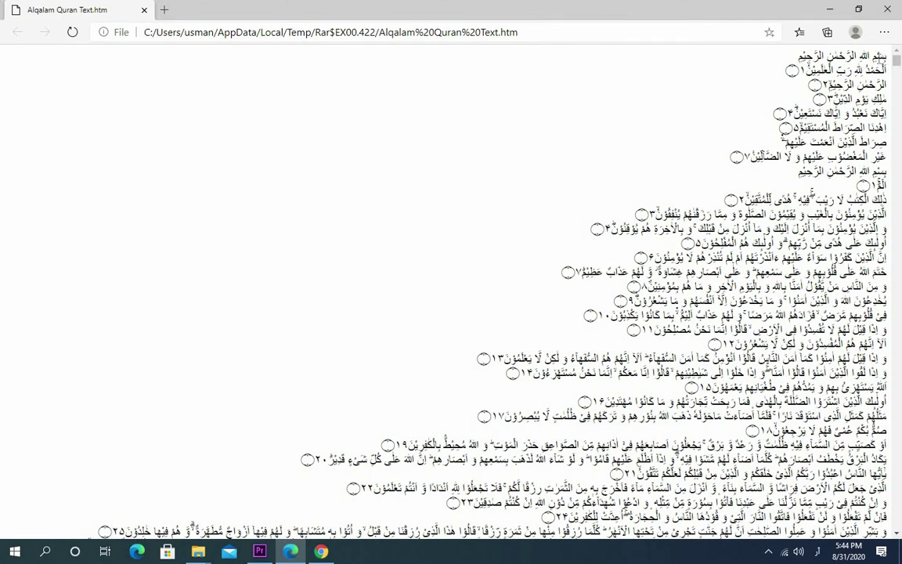
{"action": "left_click_drag", "start_coordinate": [886, 58], "coordinate": [799, 58]}
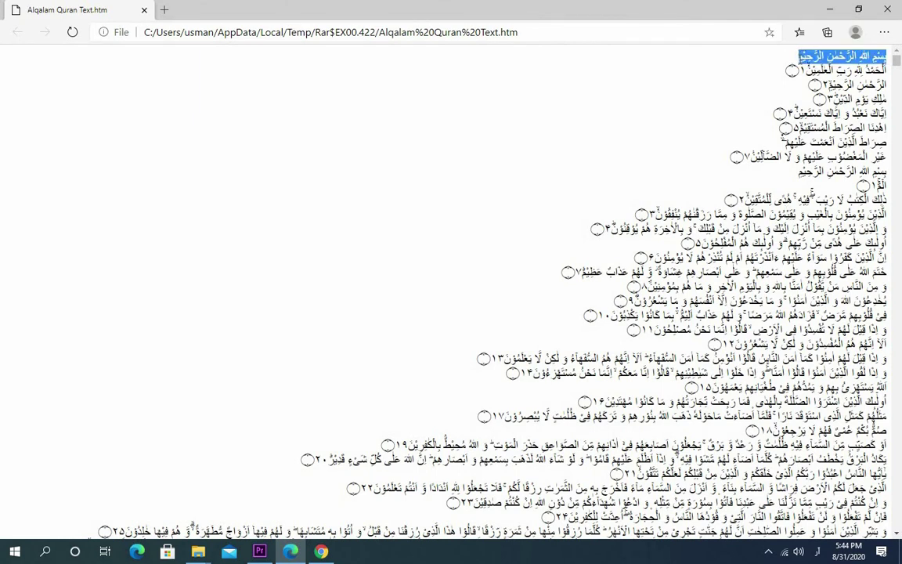
{"action": "left_click", "coordinate": [828, 10]}
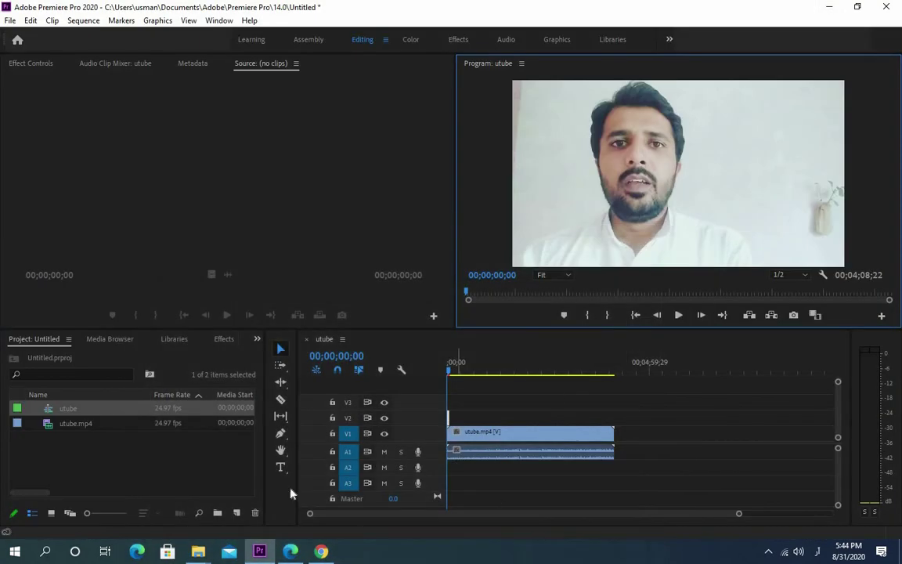
In Premiere Pro, insert the copied line "بِسْمِ اللّٰهِ الرَّحْمٰنِ الرَّحِيْمِ" as a new text layer near the frame's lower-right area
{"action": "left_click", "coordinate": [281, 468]}
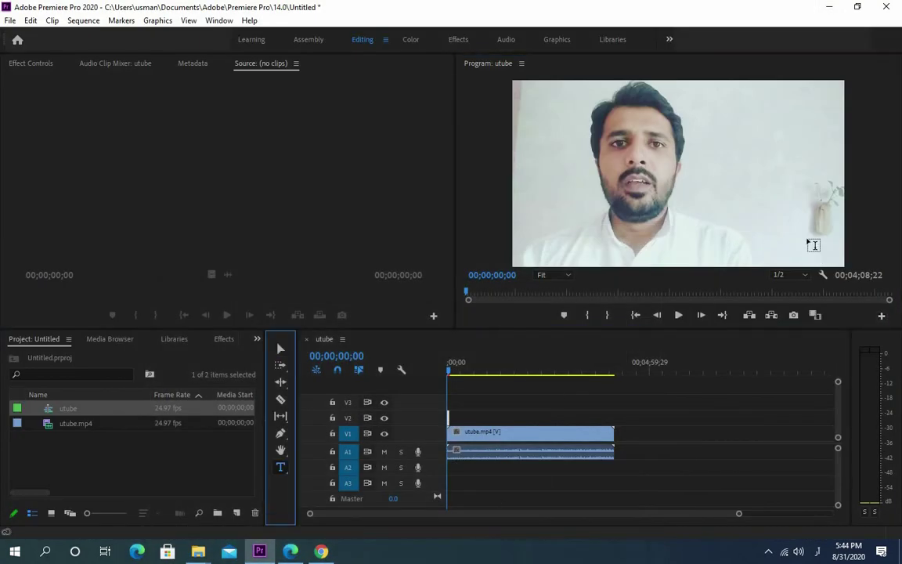
{"action": "left_click", "coordinate": [889, 303]}
{"action": "left_click", "coordinate": [798, 235]}
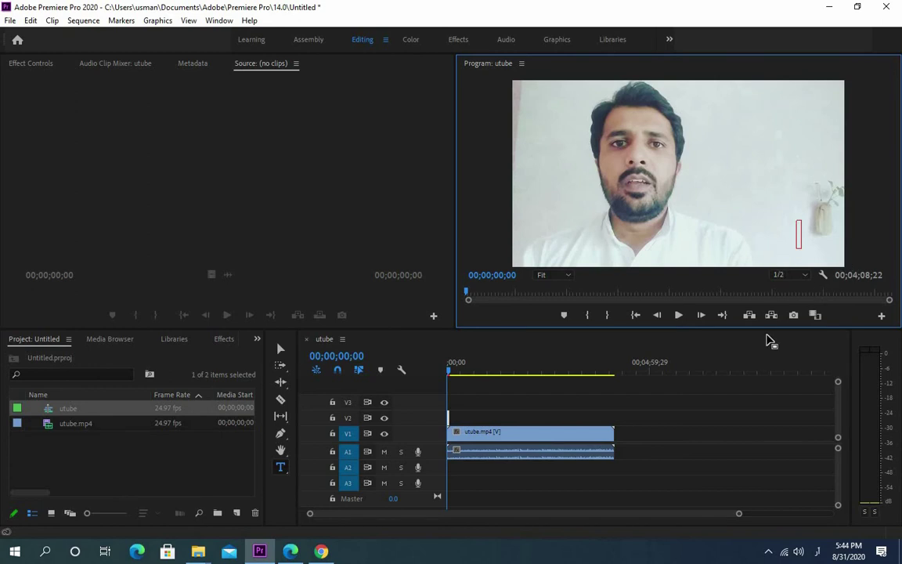
{"action": "type", "text": "بِسْمِ اللَّهِ الرَّحْمَٰنِ الرَّحِيمِ"}
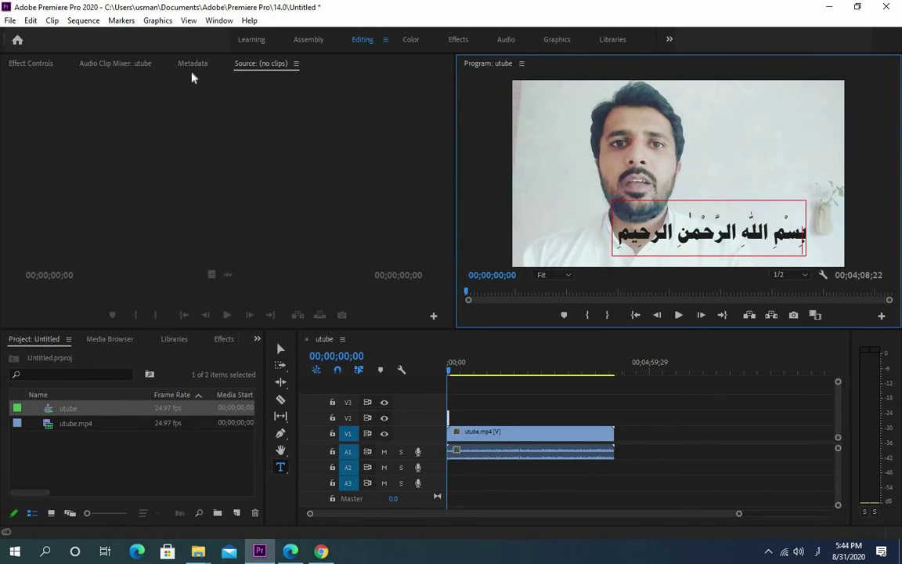
Select the whole Arabic line, expand its text properties in Effect Controls and set its font to Urdu Symbol
{"action": "left_click", "coordinate": [33, 62]}
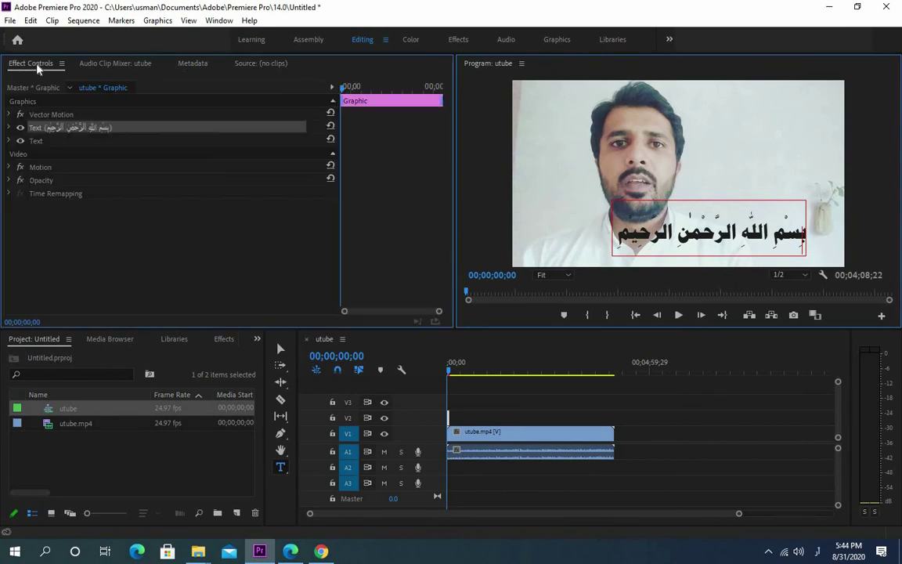
{"action": "left_click_drag", "start_coordinate": [615, 233], "coordinate": [805, 233]}
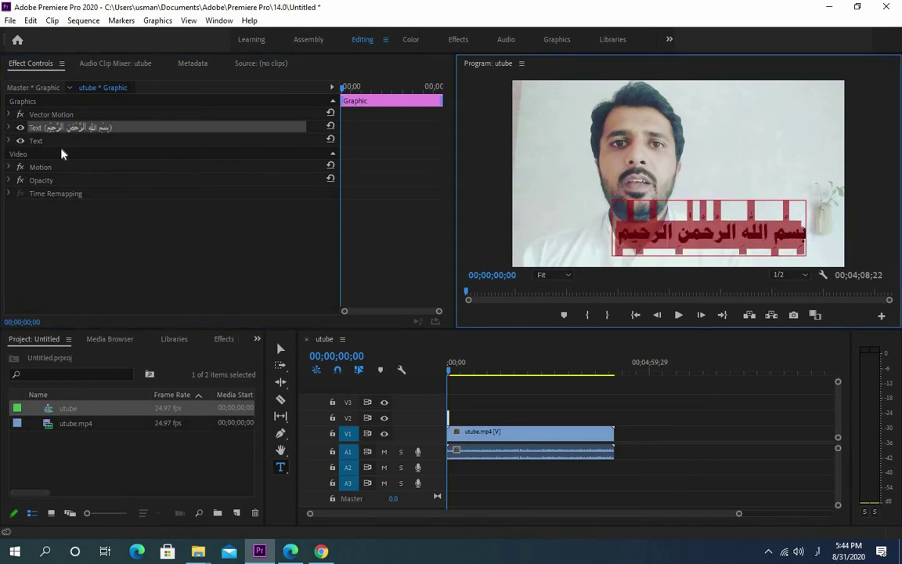
{"action": "left_click", "coordinate": [9, 127]}
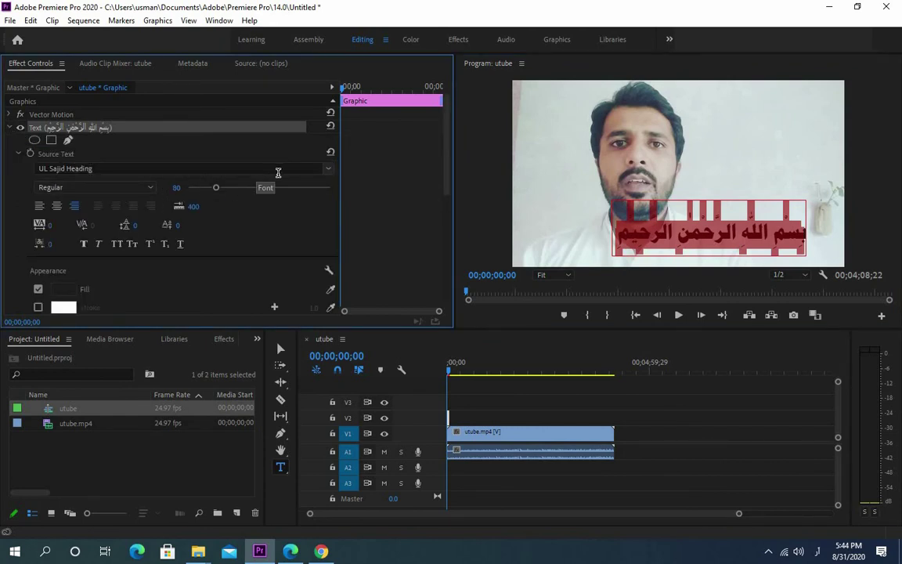
{"action": "left_click", "coordinate": [242, 168]}
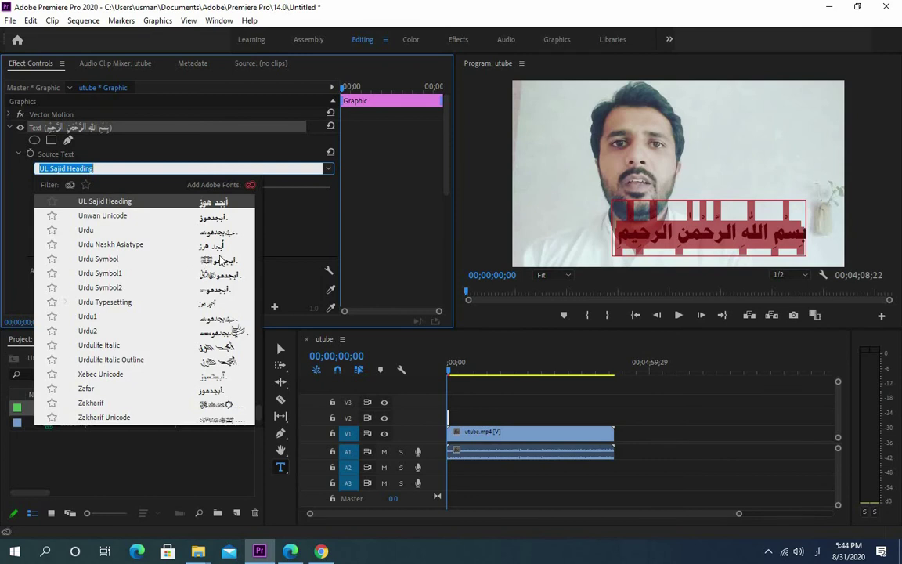
{"action": "left_click", "coordinate": [190, 258]}
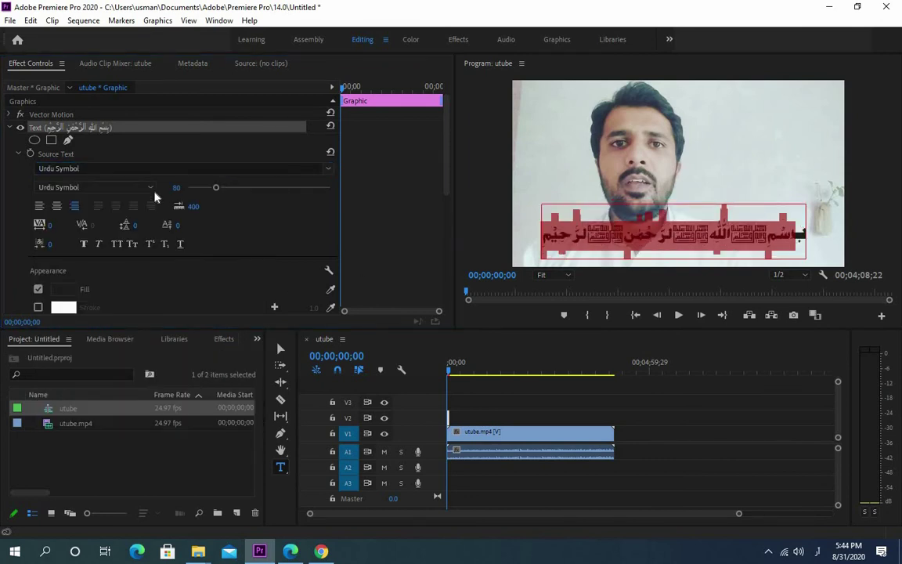
Change the Arabic line's font to Zafar and finish editing it
{"action": "left_click", "coordinate": [329, 173]}
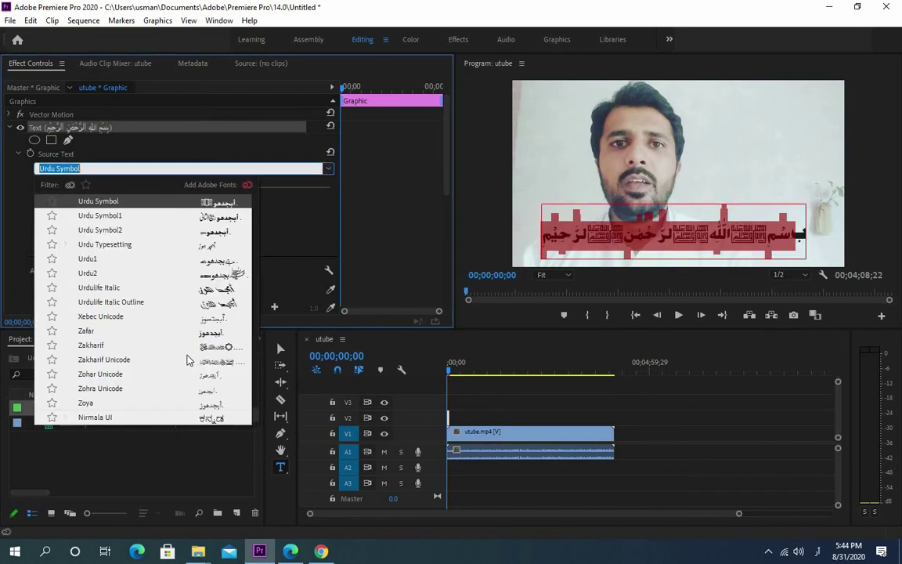
{"action": "left_click", "coordinate": [195, 310]}
{"action": "left_click", "coordinate": [598, 245]}
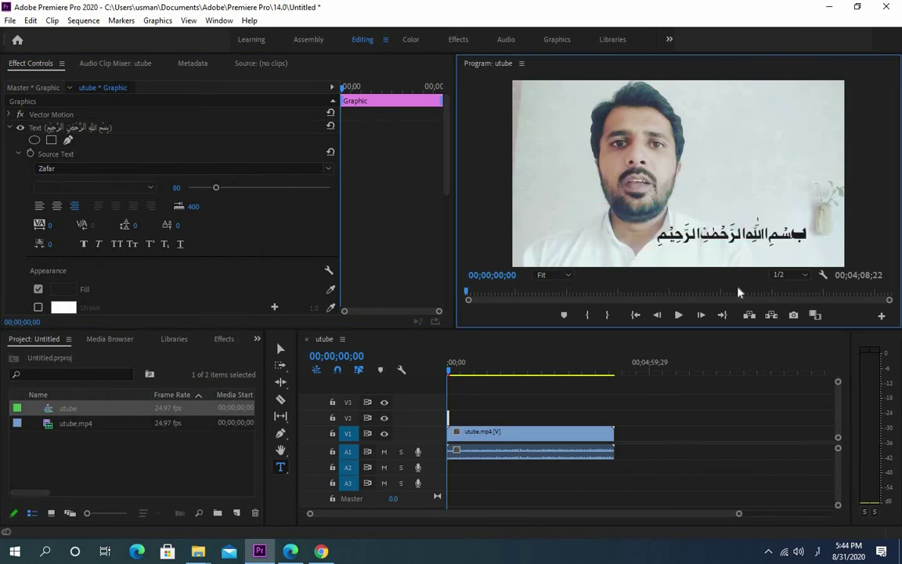
{"action": "key", "text": "ctrl+t"}
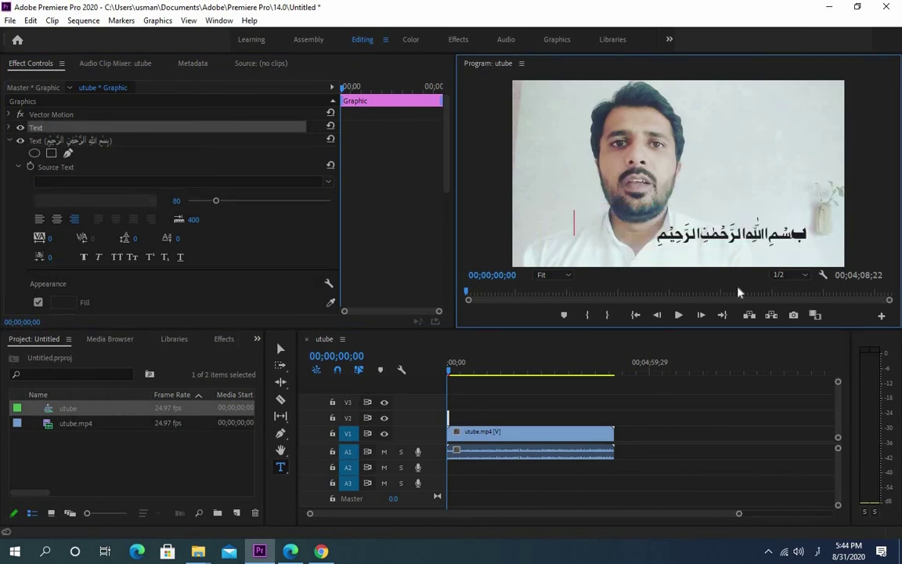